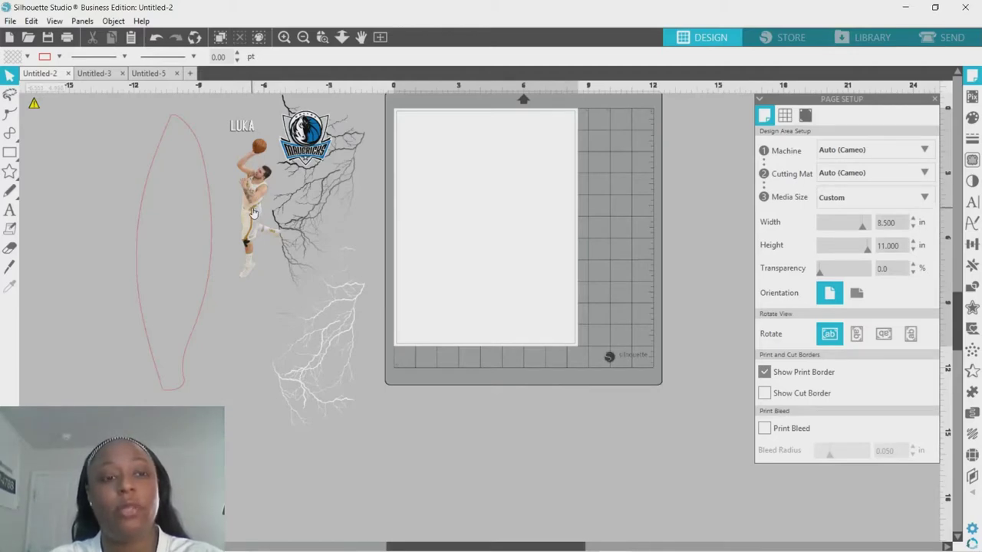
Arrange the artwork beside the outlined template: Mavericks logo under the name text, player image below the logo, and lightning art farther away.
left_click_drag(254, 212, 174, 241)
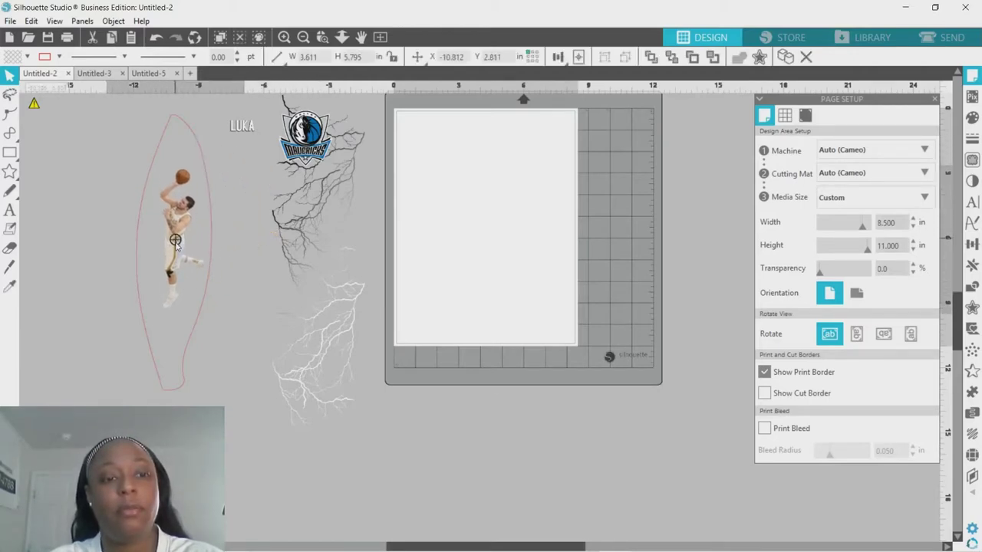
left_click(291, 144)
left_click_drag(292, 144, 250, 159)
key("Escape")
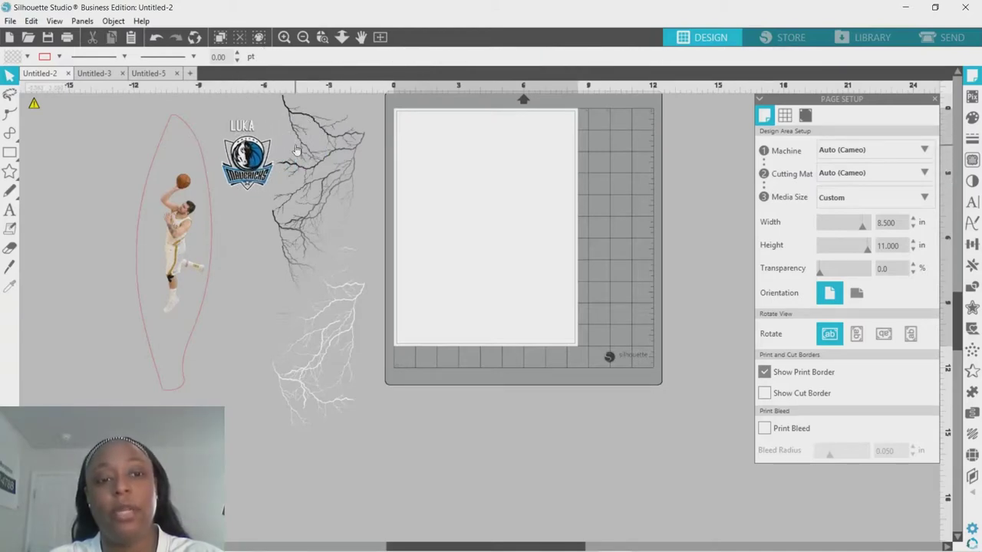
mouse_move(309, 265)
left_mouse_down()
mouse_move(342, 340)
mouse_move(319, 280)
left_mouse_up()
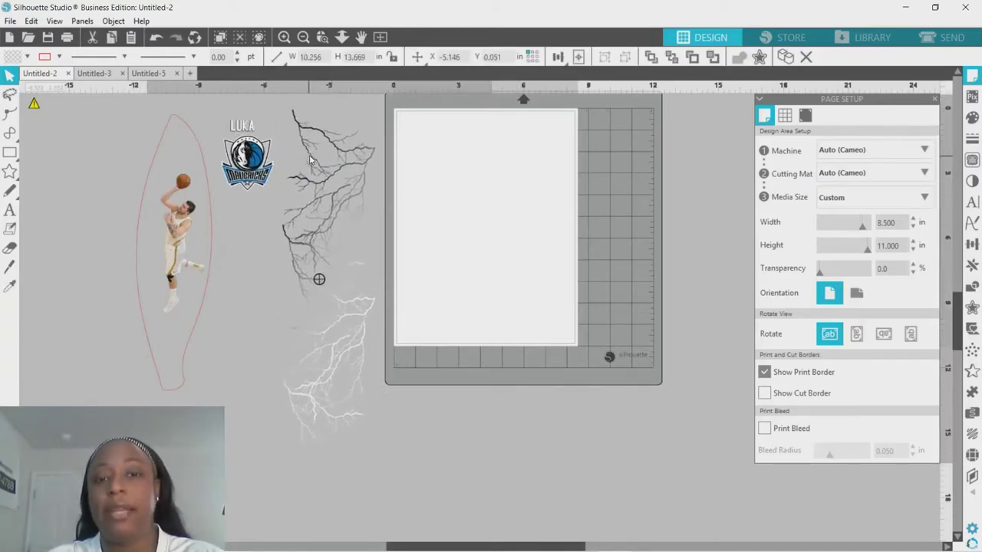
key("Escape")
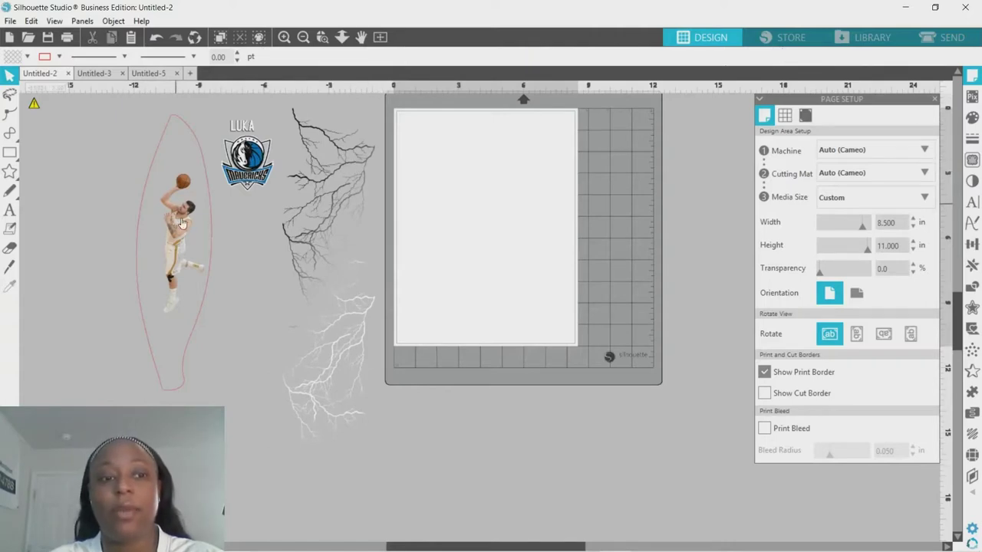
left_click_drag(182, 222, 263, 240)
key("Escape")
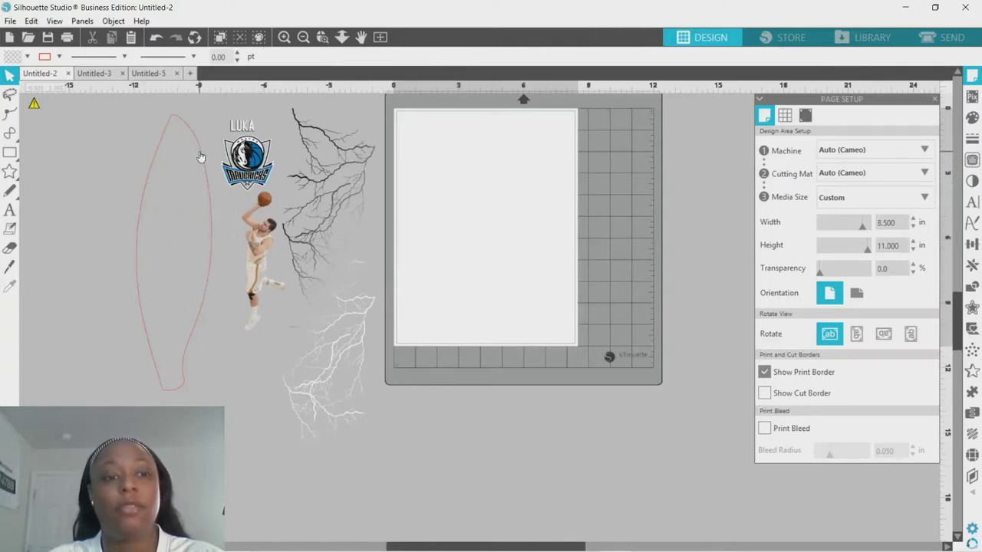
Fill the outlined template with the blue sampled from the Mavericks logo and shift it slightly toward the artwork.
left_click(199, 157)
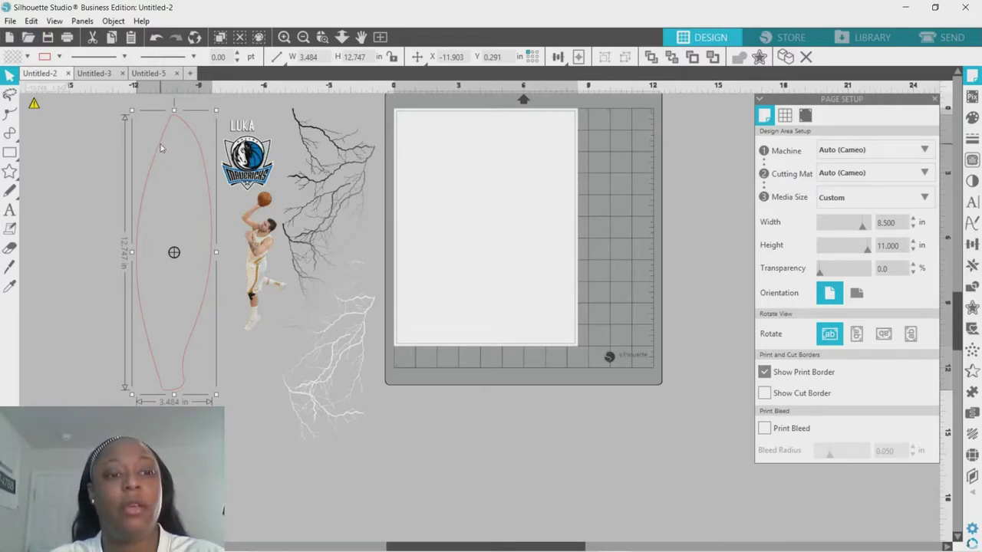
left_click(27, 58)
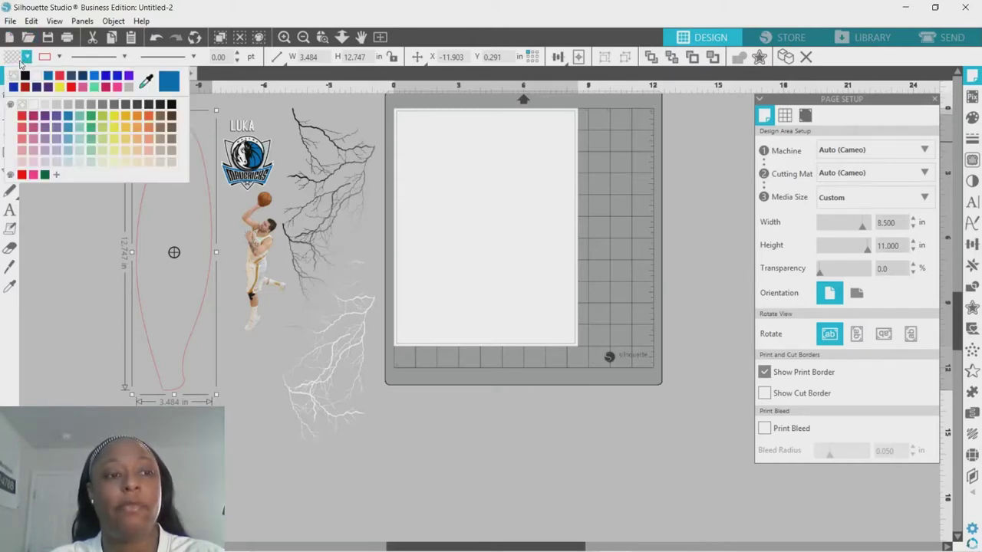
left_click(27, 58)
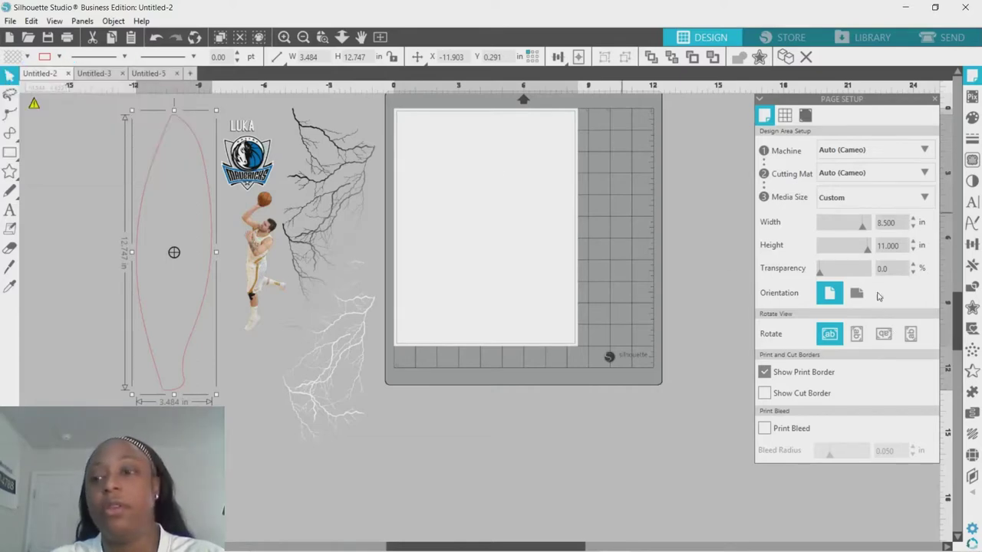
left_click(973, 121)
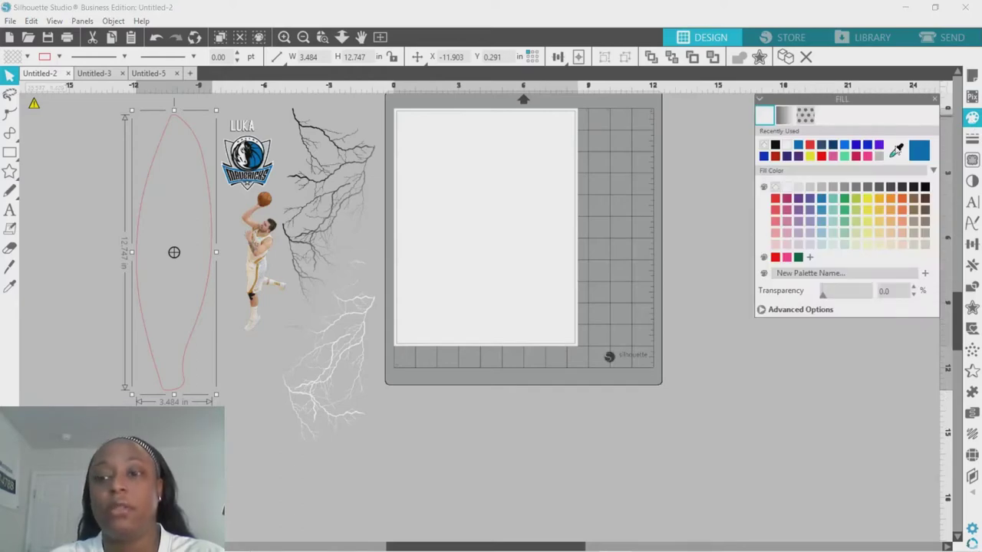
left_click(895, 152)
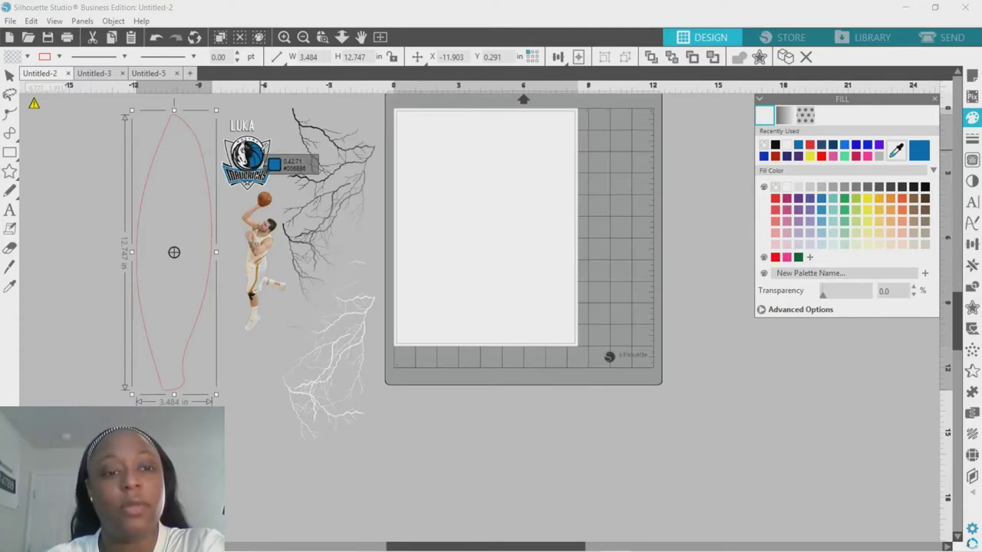
left_click(266, 157)
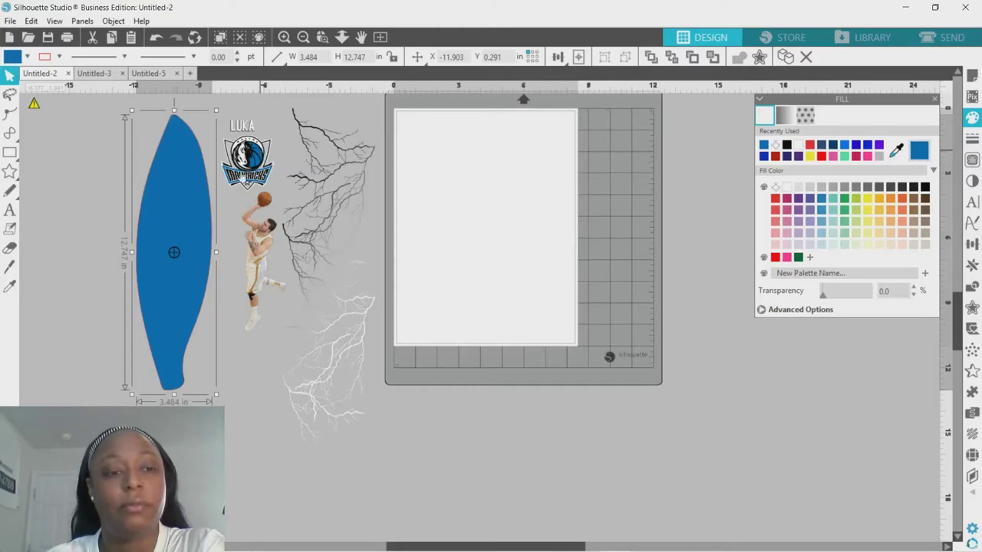
left_click_drag(191, 200, 197, 199)
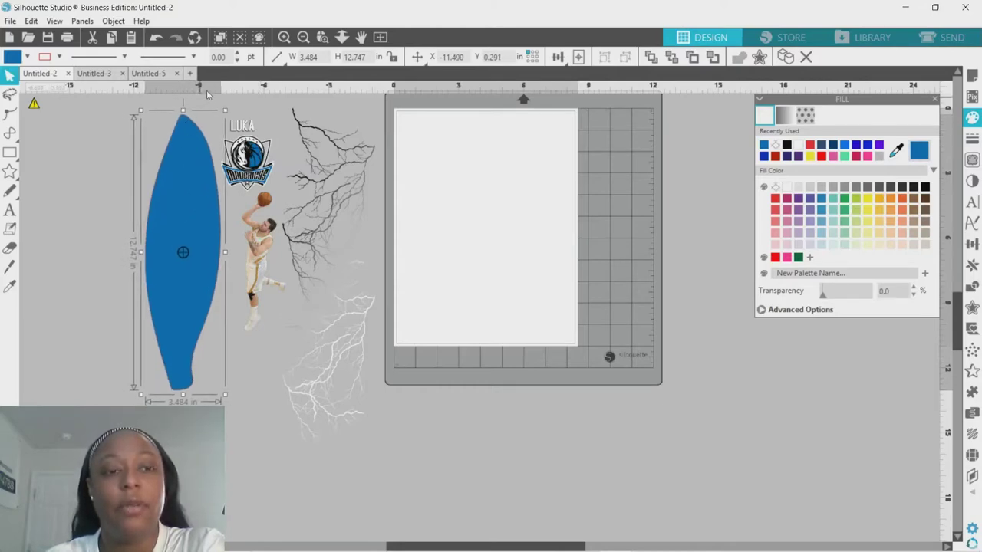
Remove the red outline from the blue template by making its line color transparent.
left_click(971, 139)
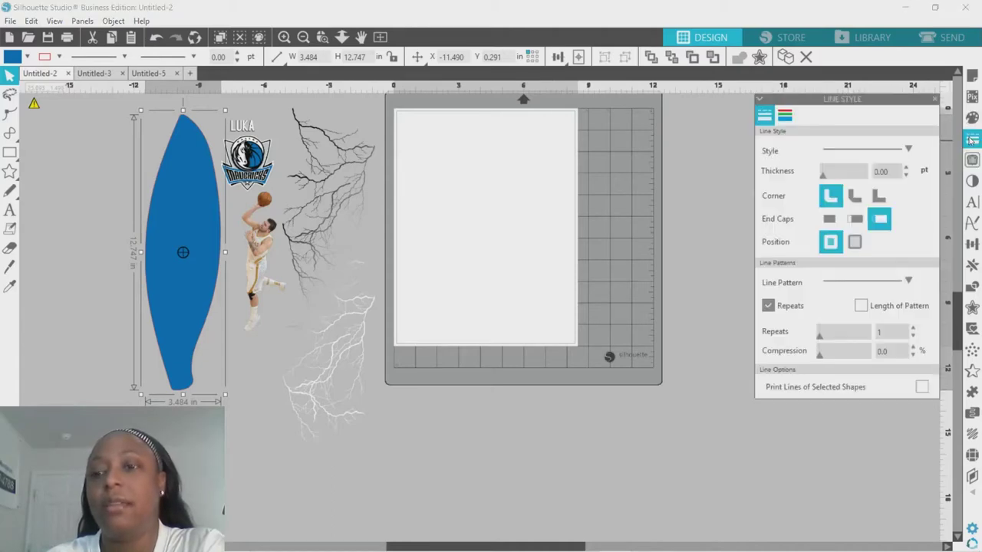
left_click(791, 119)
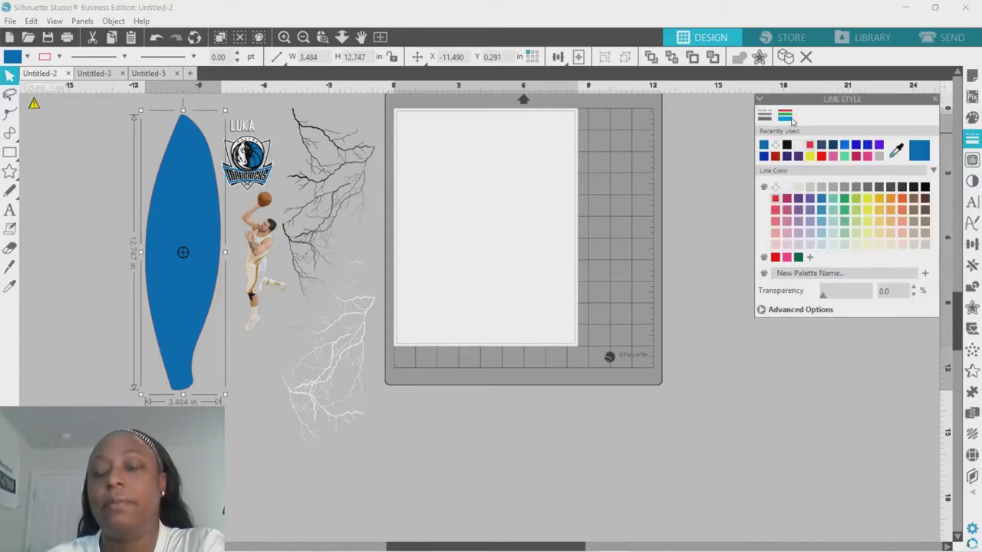
left_click(777, 188)
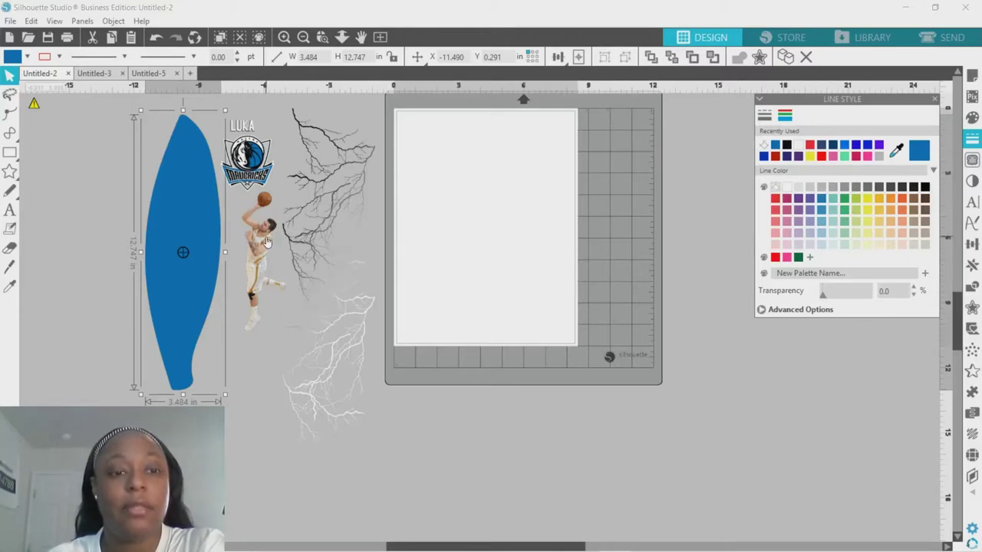
Move the player image closer to the blue template and place the black-and-white lightning art over the template.
mouse_move(267, 243)
left_mouse_down()
mouse_move(196, 234)
mouse_move(254, 239)
left_mouse_up()
left_click_drag(230, 169, 178, 164)
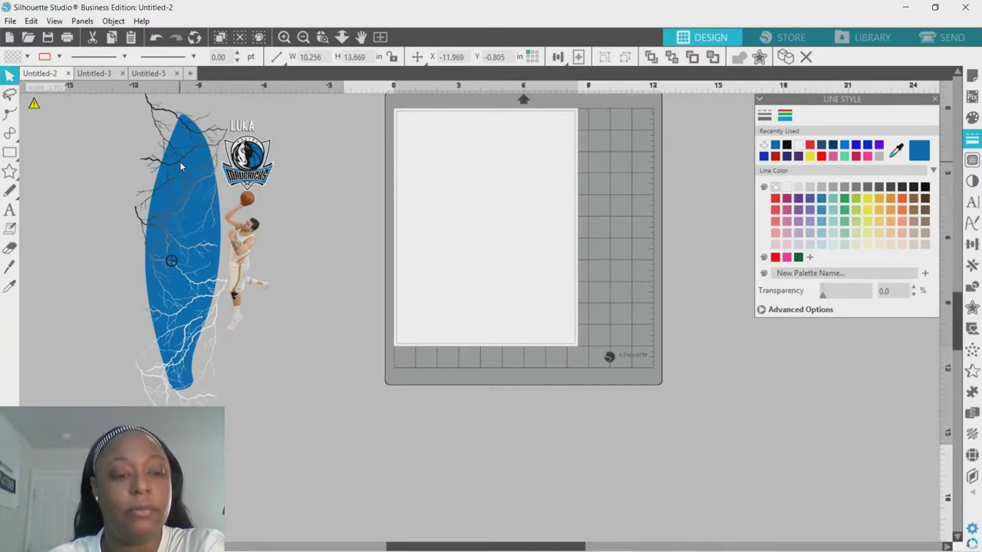
key("Escape")
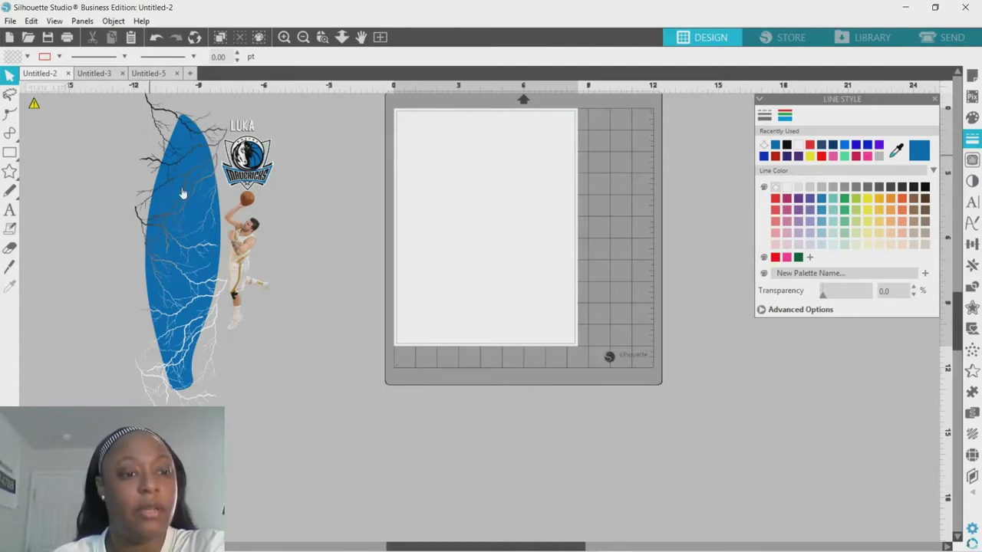
Copy the blue template shape beneath the lightning art.
left_click(151, 278)
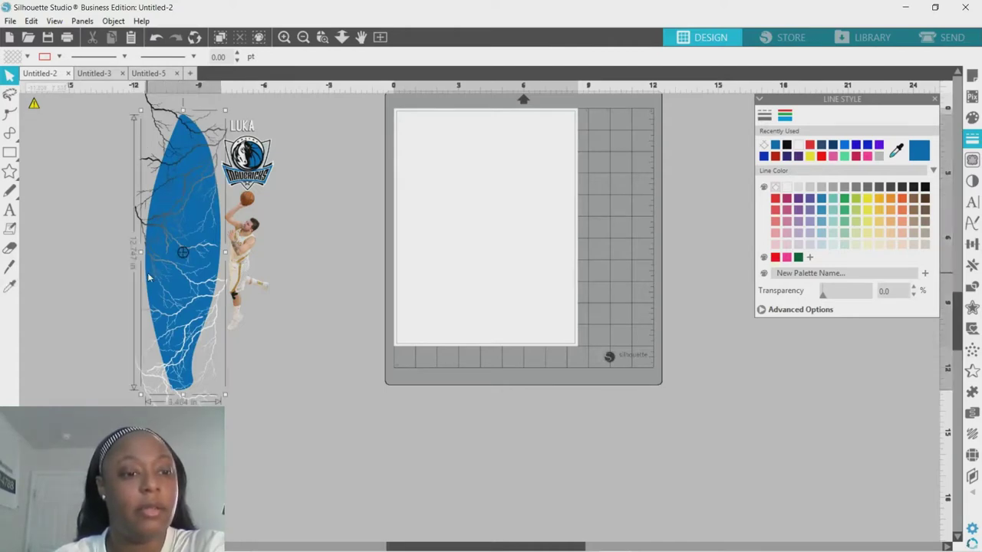
right_click(149, 277)
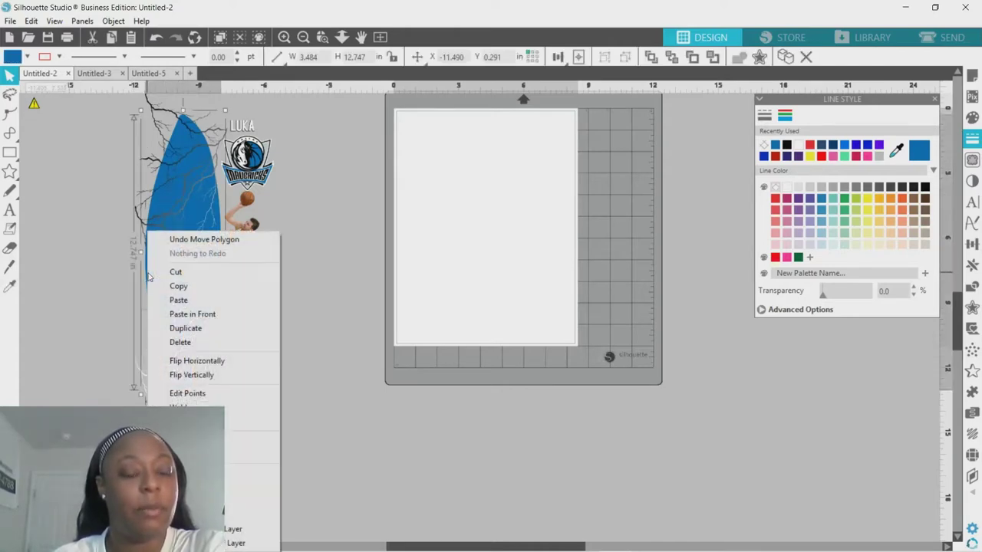
left_click(181, 289)
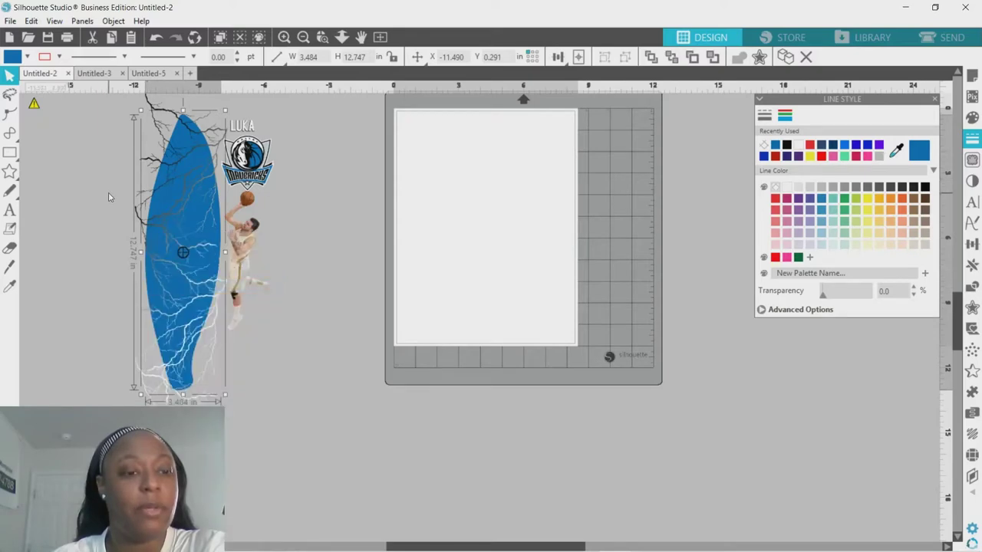
Intersect the lightning art with the blue template to trim the lightning to the template's outline.
key("ctrl+v")
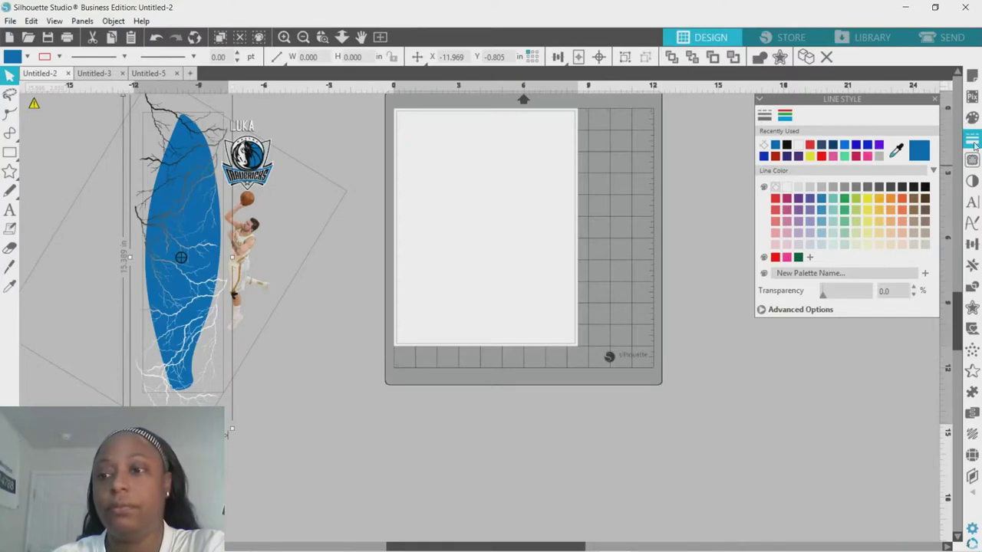
left_click(91, 254)
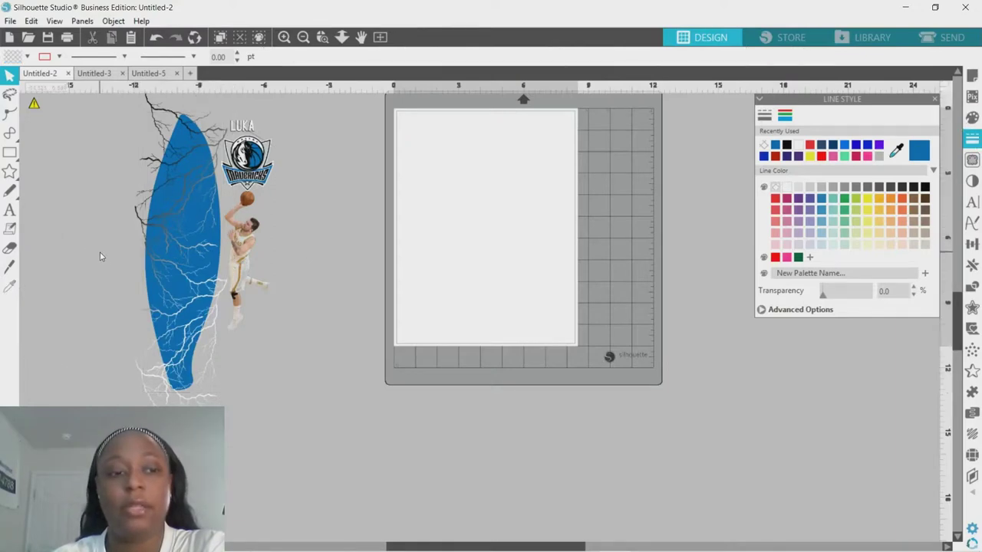
left_click(161, 266)
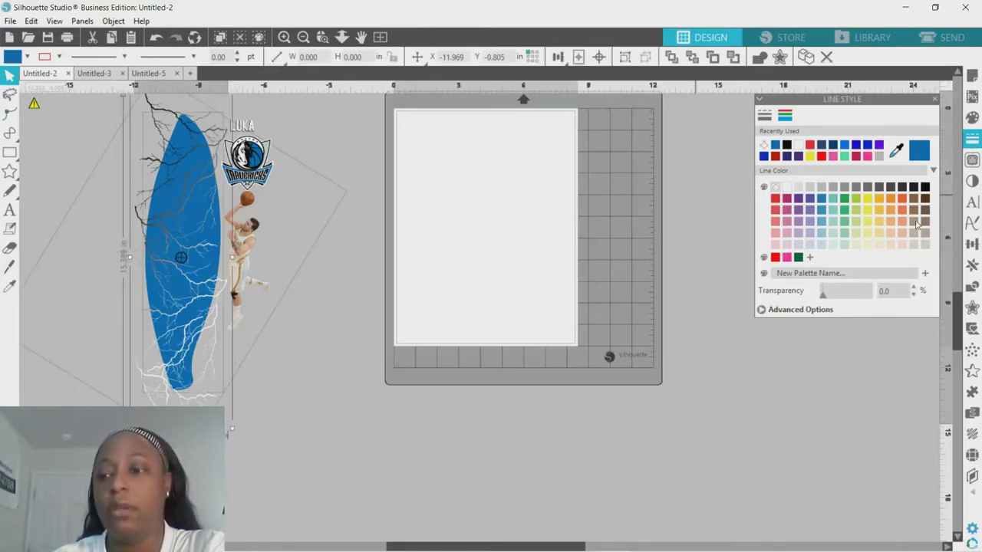
left_click(973, 286)
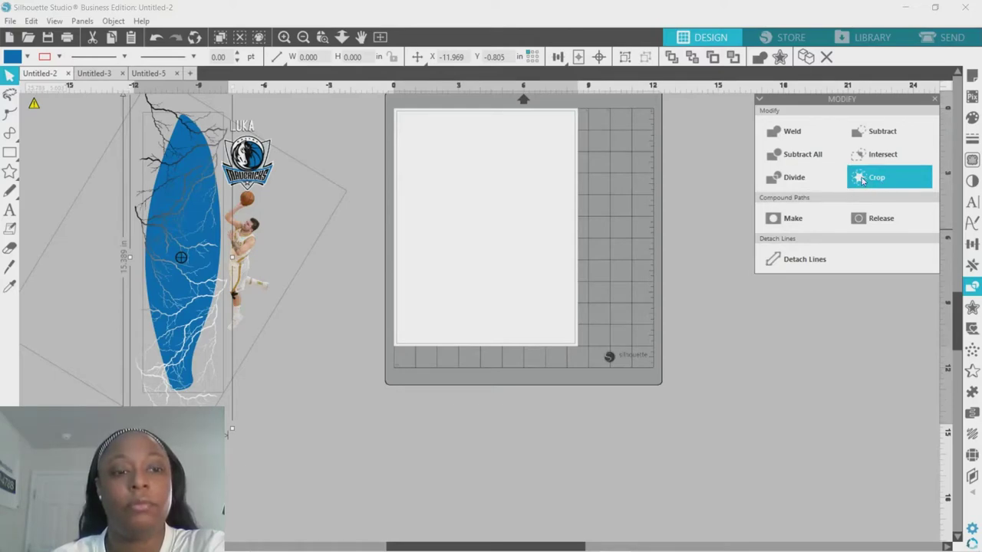
left_click(881, 157)
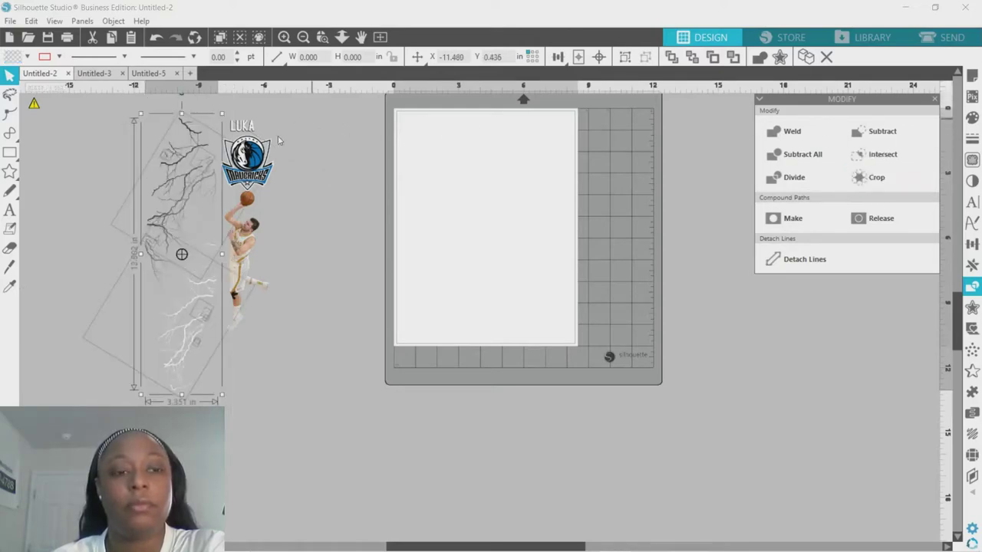
Group the trimmed black and white lightning pieces.
right_click(190, 154)
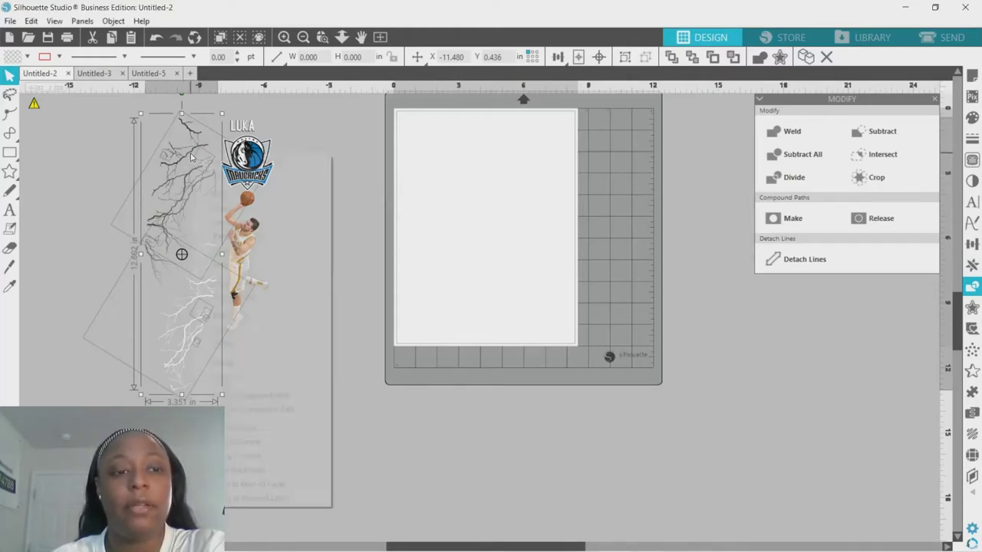
left_click(244, 362)
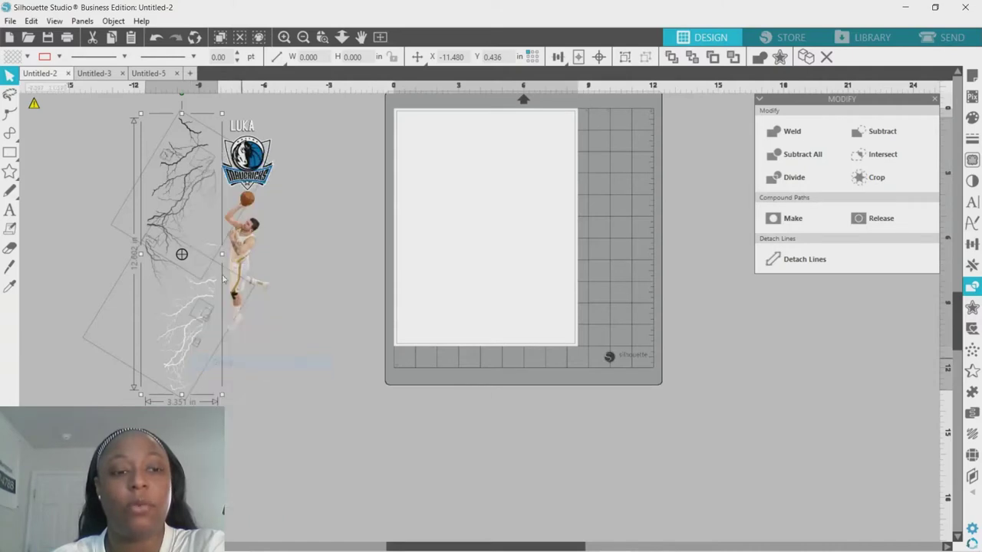
left_click(128, 175)
Paste the copied blue template in front at its original position and send it to the back behind the lightning.
right_click(178, 183)
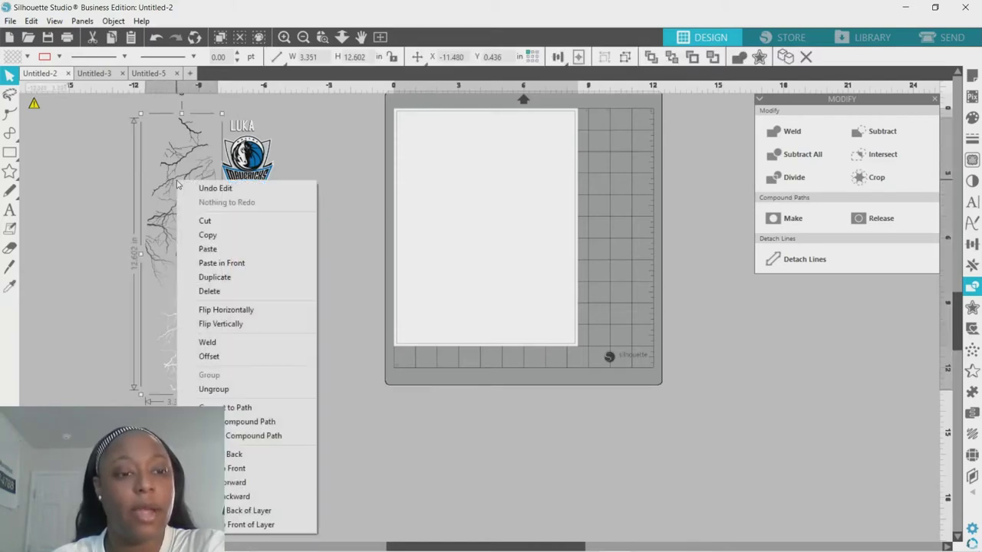
left_click(231, 265)
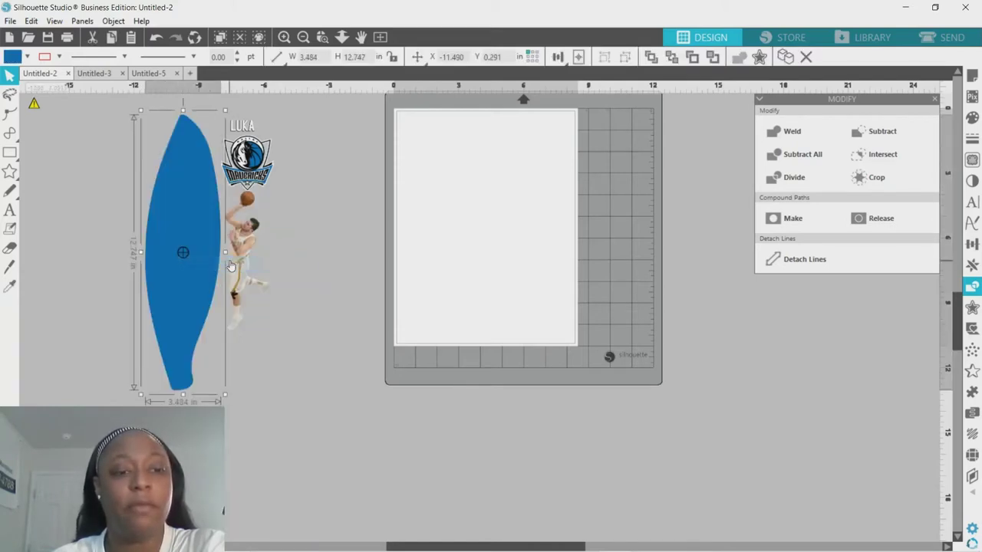
right_click(186, 172)
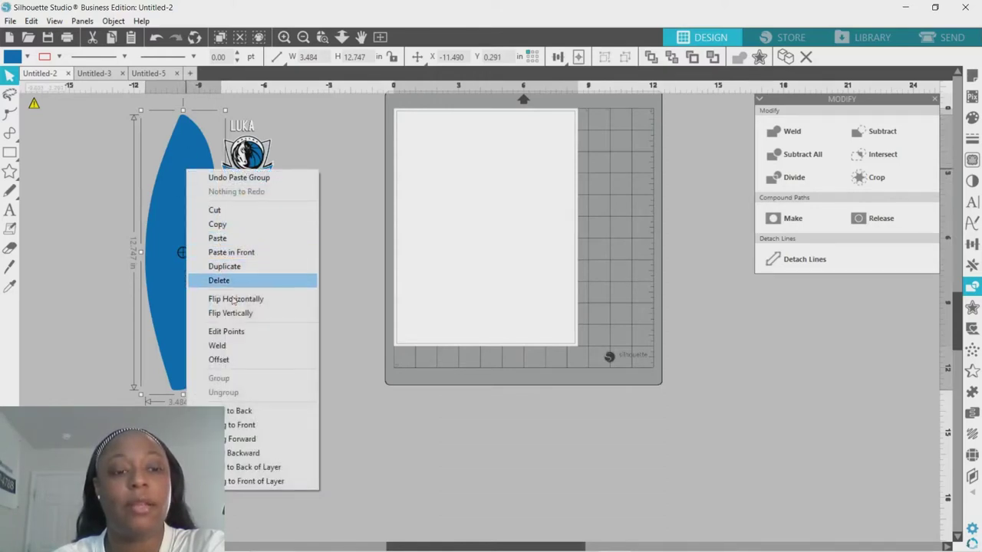
left_click(250, 411)
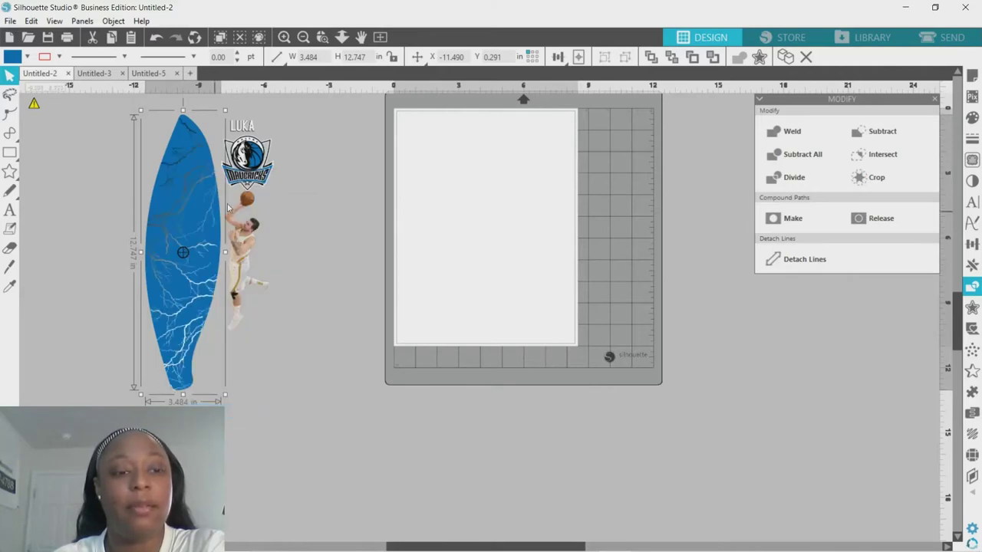
Place the Mavericks logo on the upper part of the blue template and the player image just below, with the ball overlapping the logo.
left_click_drag(251, 238, 198, 241)
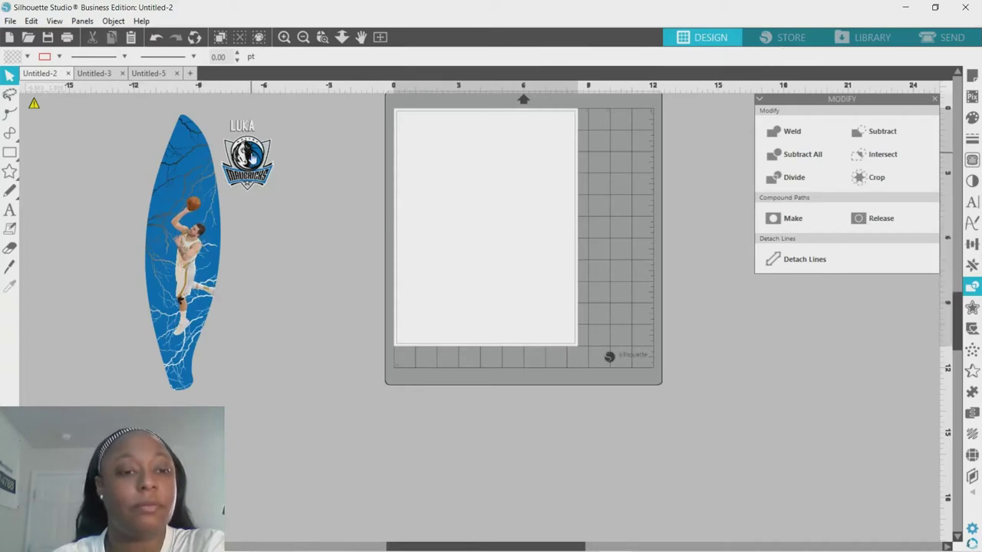
left_click_drag(249, 159, 194, 202)
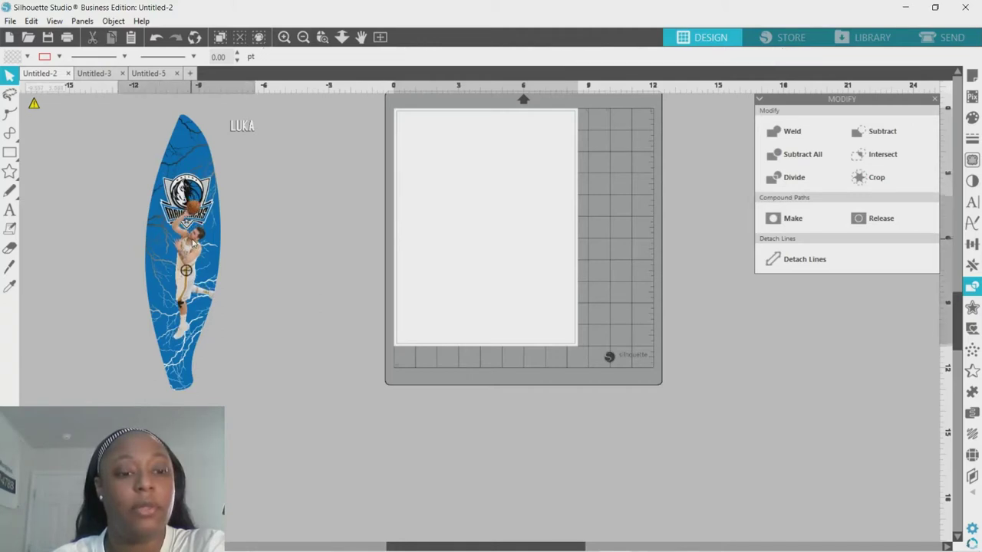
left_click_drag(192, 238, 190, 234)
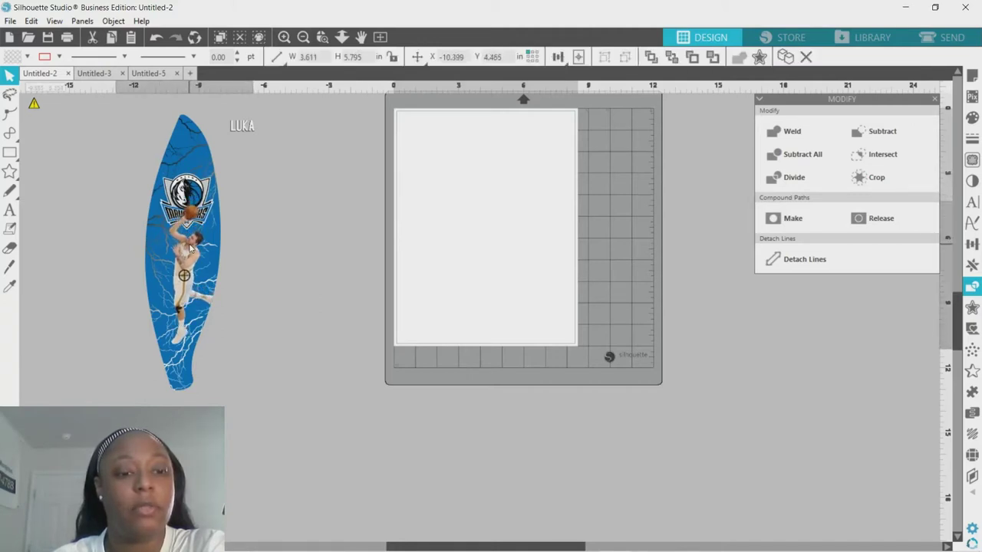
key("Escape")
left_click(191, 201)
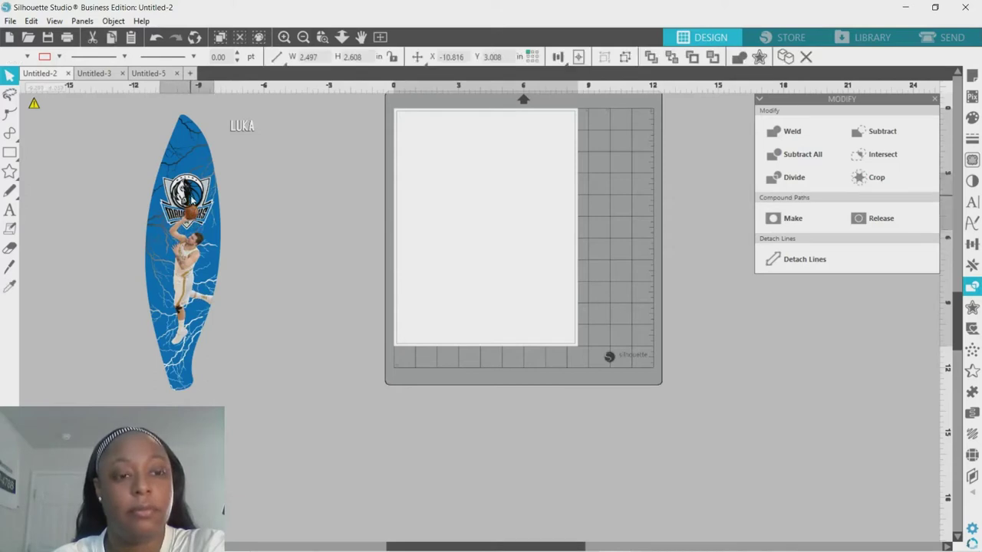
Shift the player image slightly lower and reduce the Mavericks logo to about 2.29 in wide, keeping it just above the player.
left_click_drag(192, 198, 191, 203)
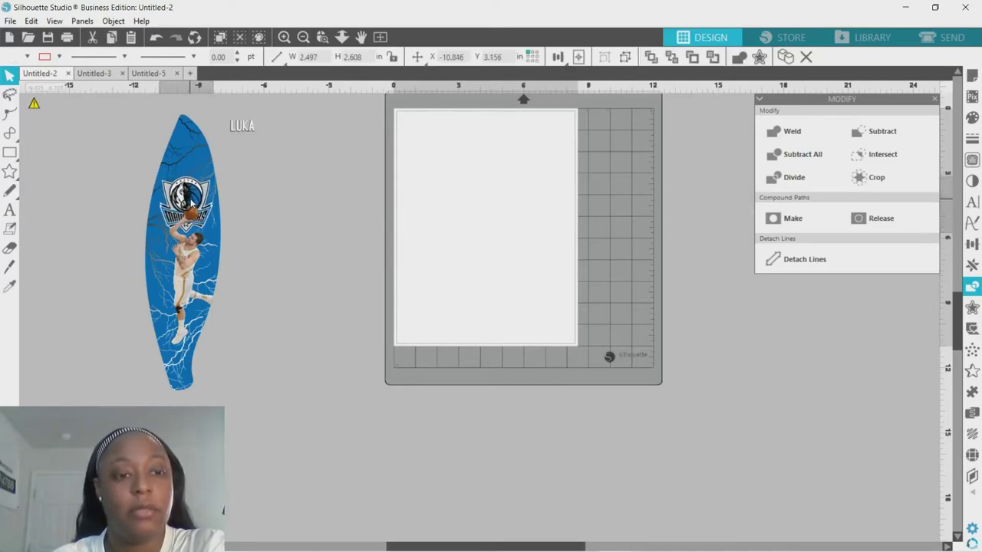
left_click(192, 247)
left_click_drag(192, 247, 191, 247)
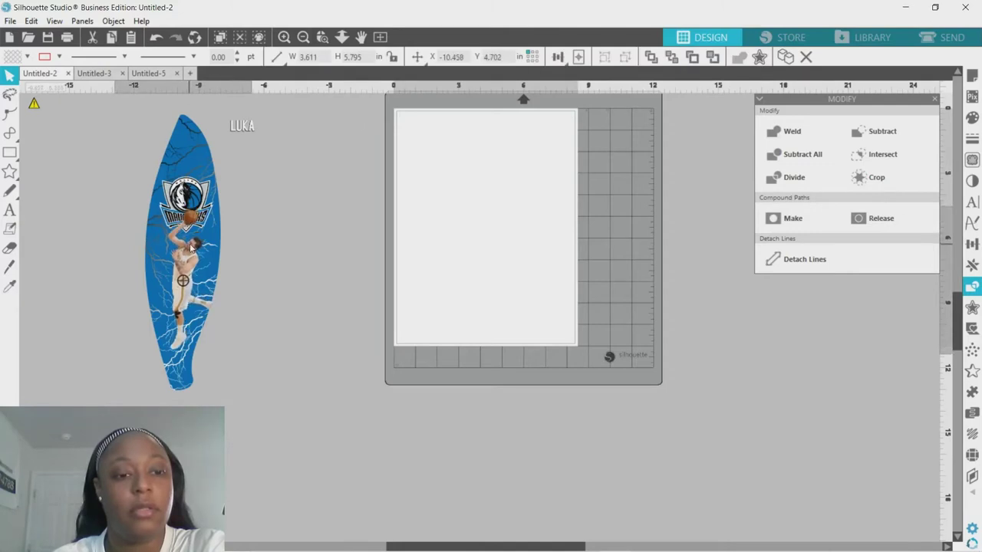
key("Escape")
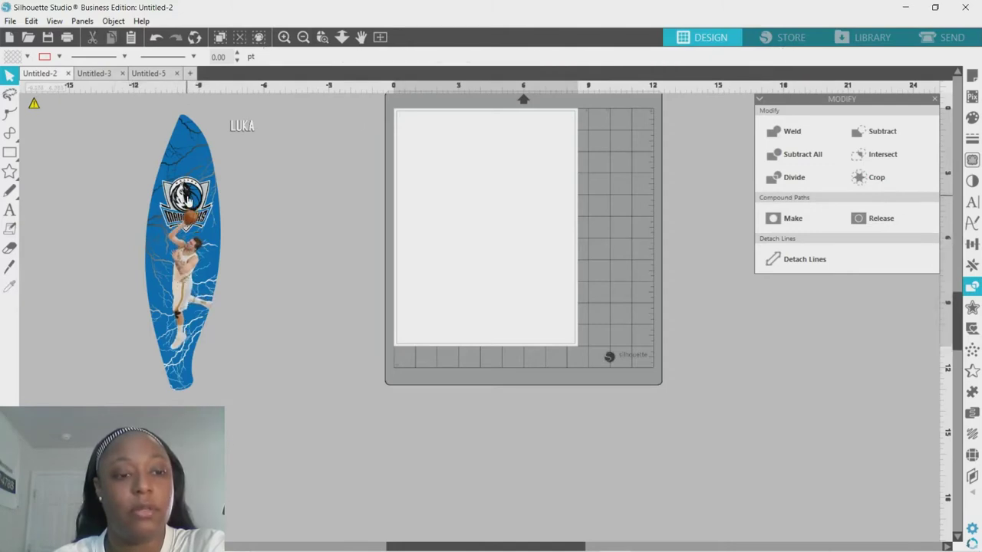
left_click(187, 197)
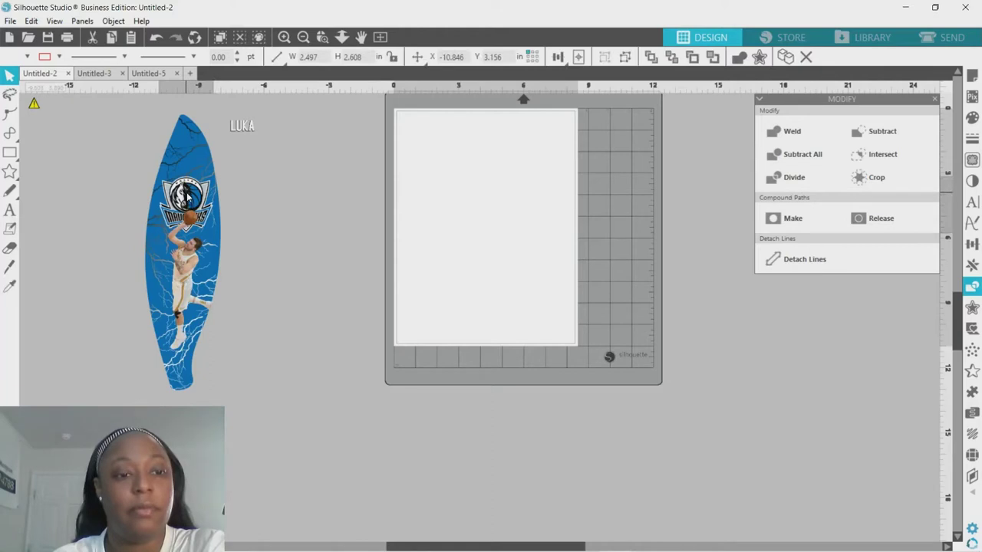
mouse_move(187, 197)
left_mouse_down()
mouse_move(161, 179)
mouse_move(182, 194)
left_mouse_up()
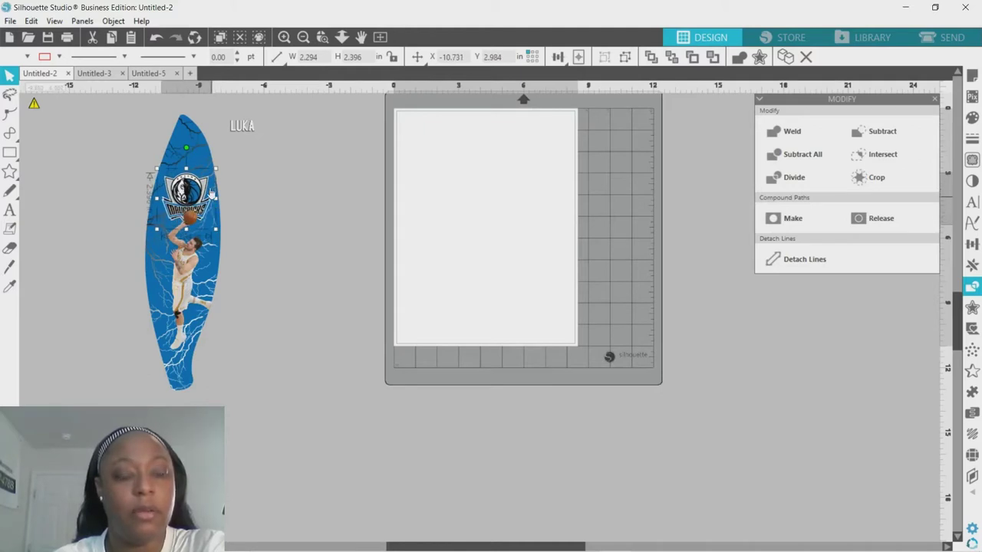
Place the white LUKA name text on the blue template directly above the Mavericks logo.
left_click(242, 132)
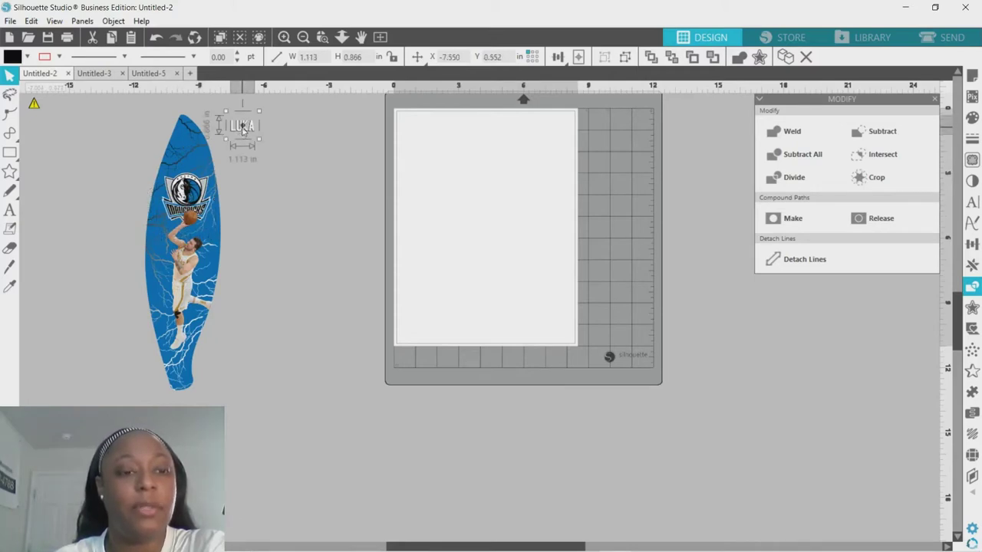
left_click_drag(243, 130, 176, 166)
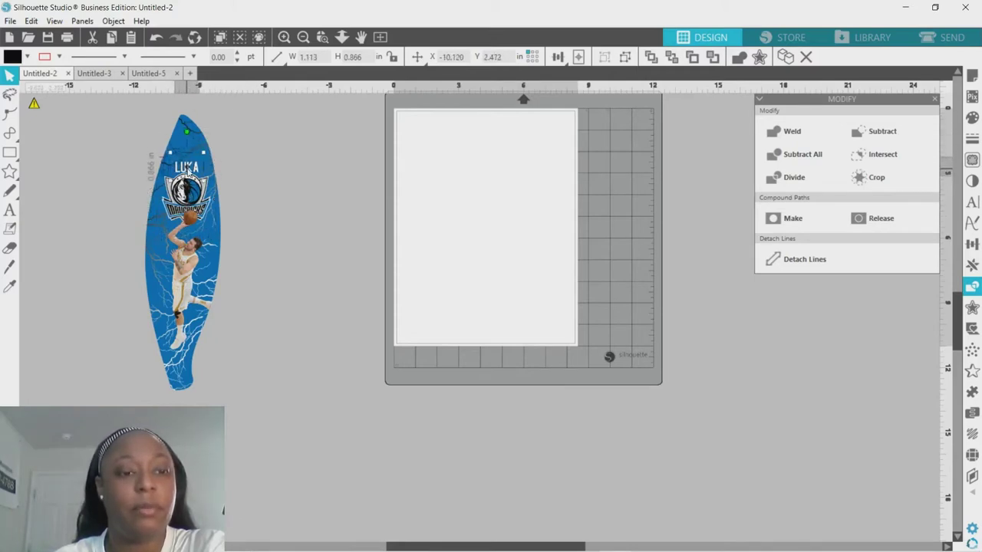
left_click(237, 143)
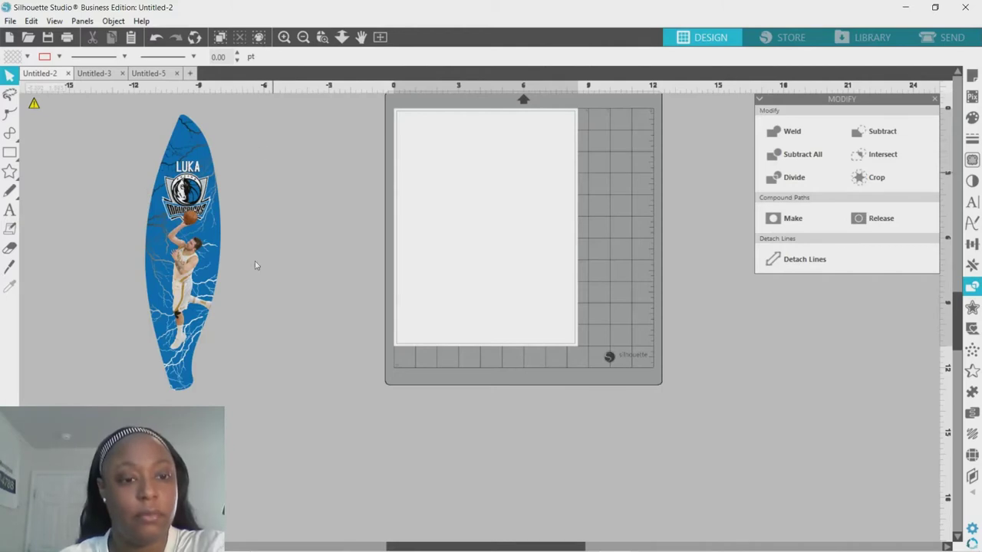
Group all pieces of the blue Mavericks design and move the group onto the page on the cutting mat.
scroll(328, 143, "down", 2)
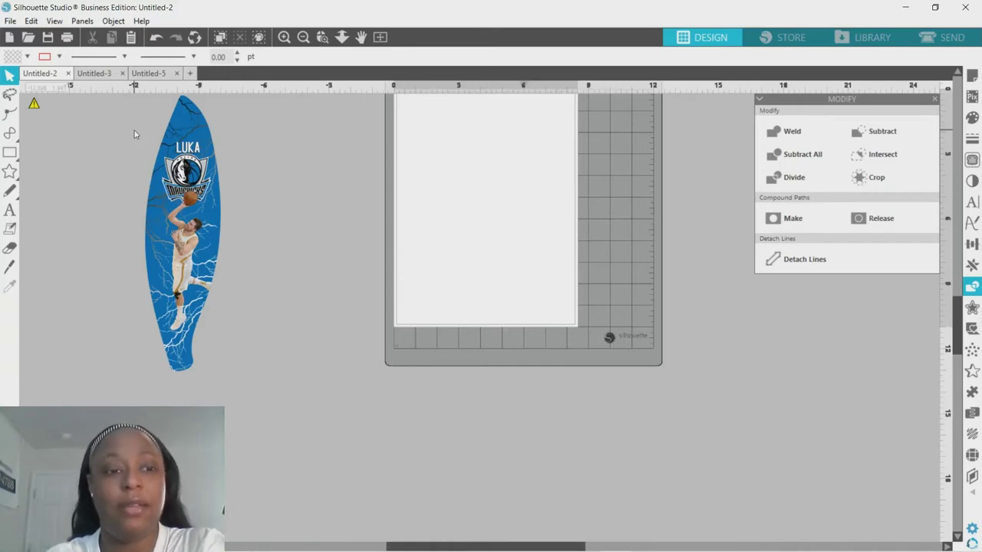
left_click(184, 222)
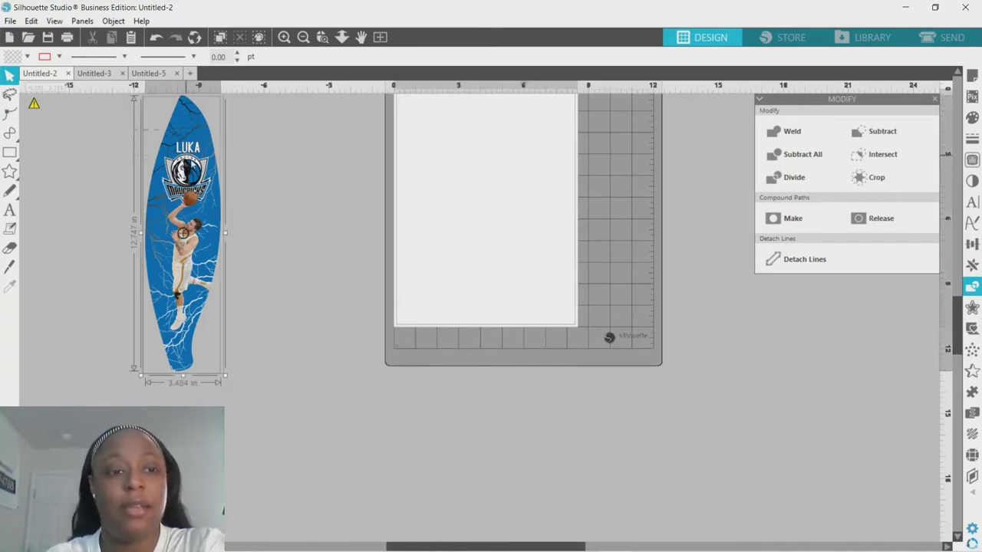
right_click(159, 186)
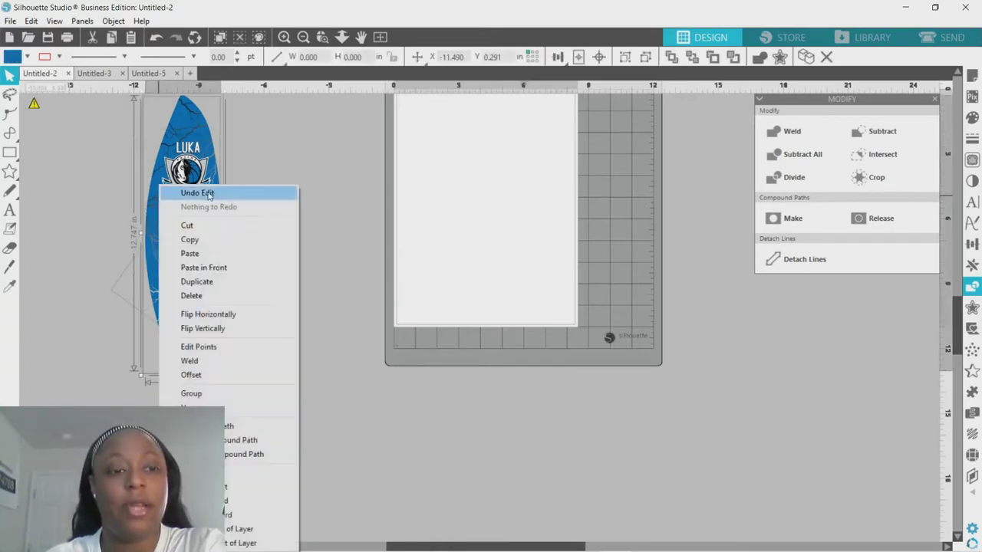
left_click(234, 393)
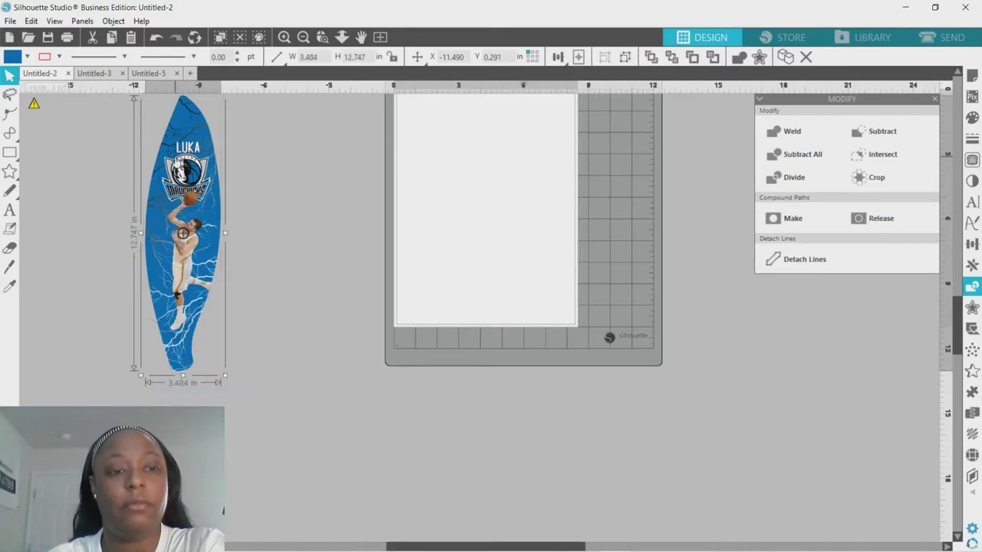
left_click_drag(180, 165, 495, 168)
scroll(449, 175, "up", 2)
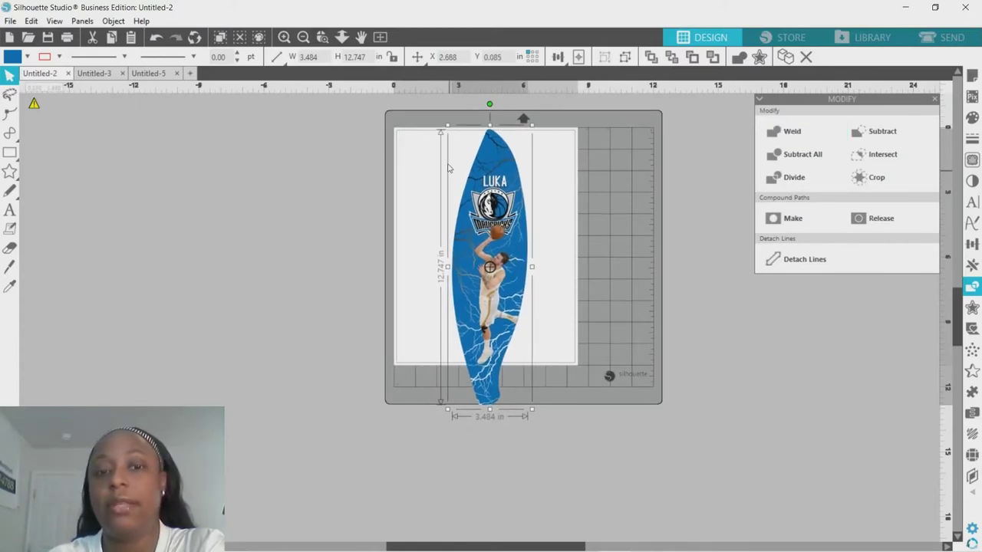
Show the page setup and rotate the grouped design diagonally, positioning it to fit inside the 8.5 x 11 in page's print border.
left_click(972, 77)
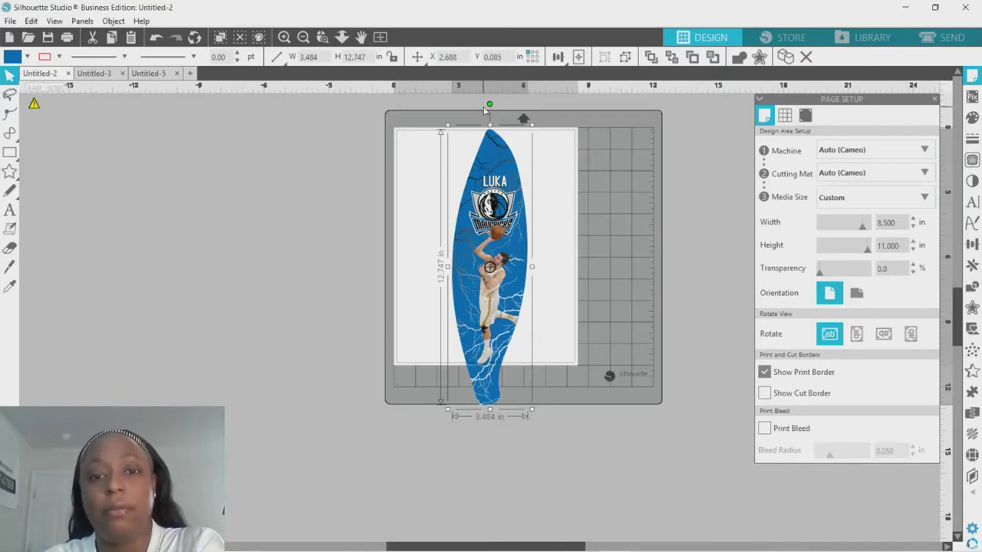
left_click_drag(490, 104, 580, 132)
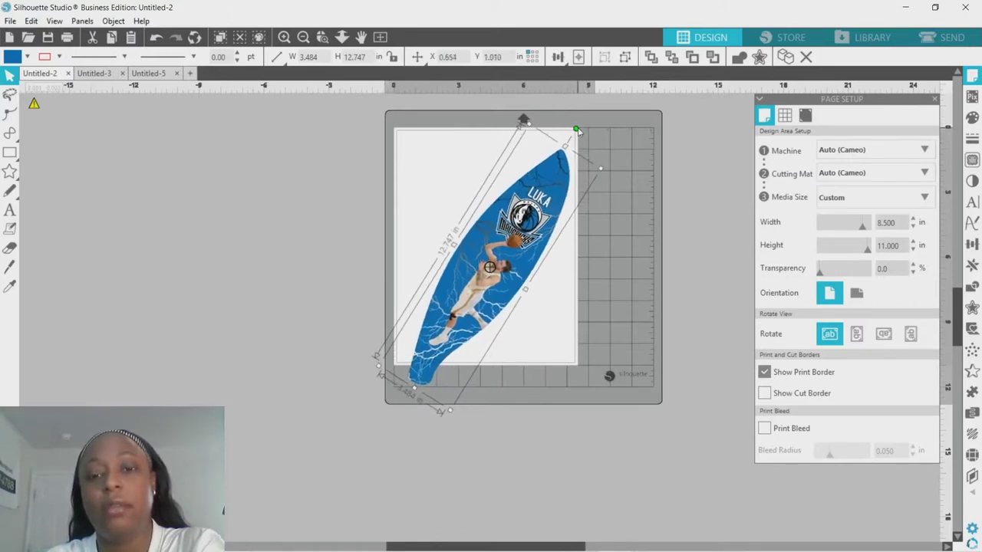
left_click_drag(564, 211, 562, 156)
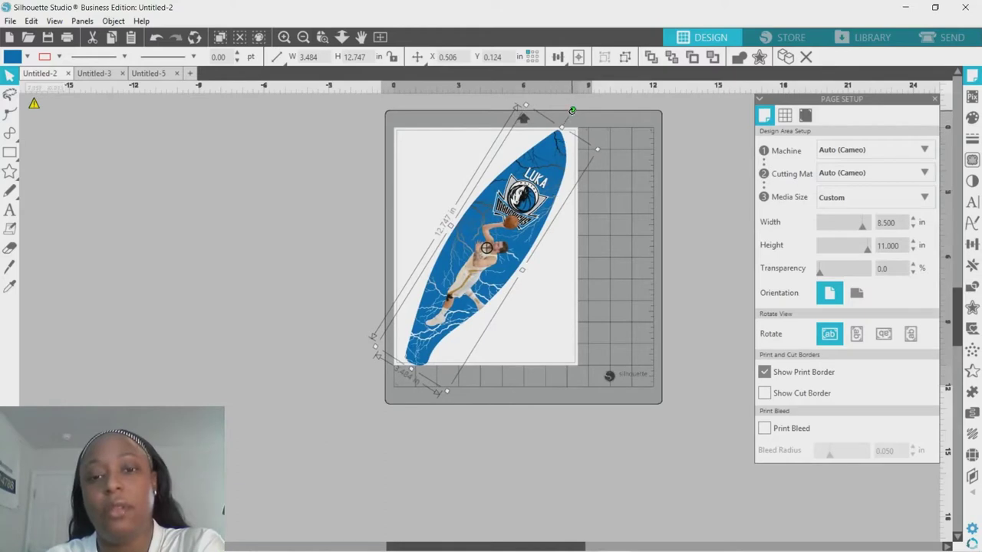
left_click_drag(573, 110, 581, 117)
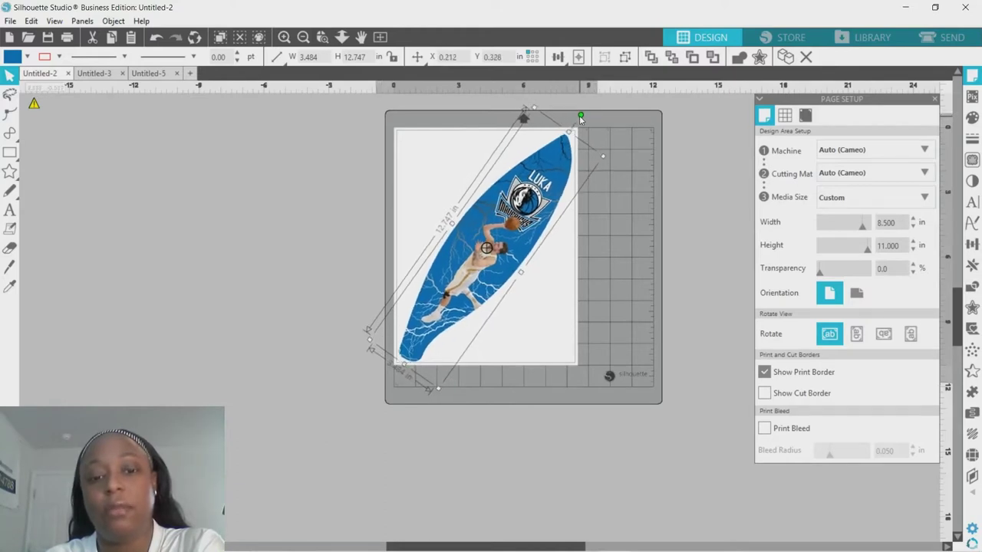
left_click_drag(560, 164, 562, 165)
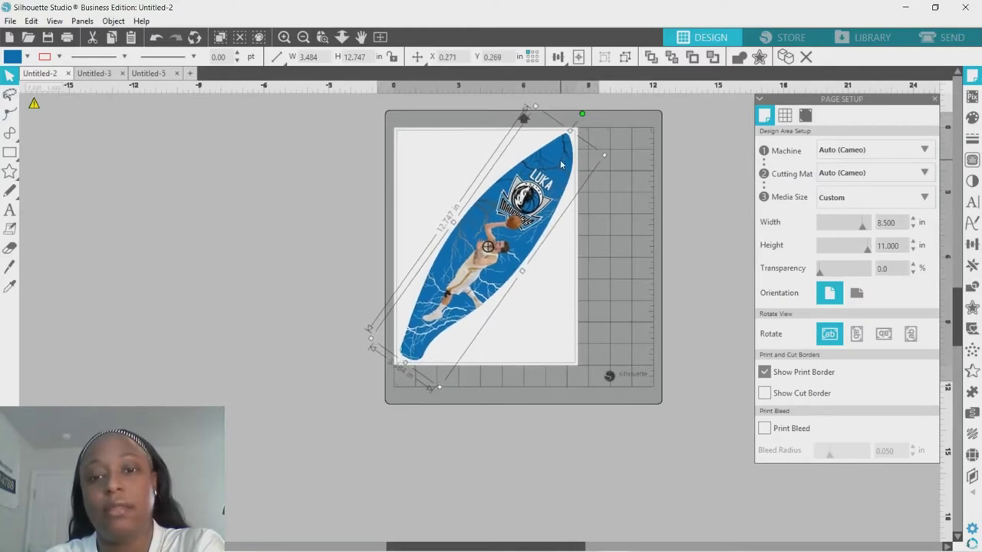
left_click(646, 172)
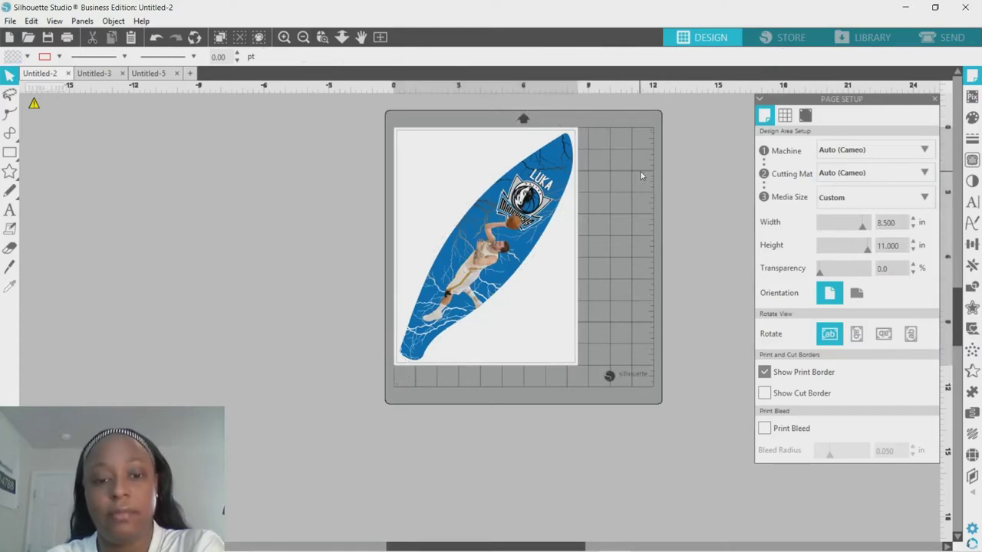